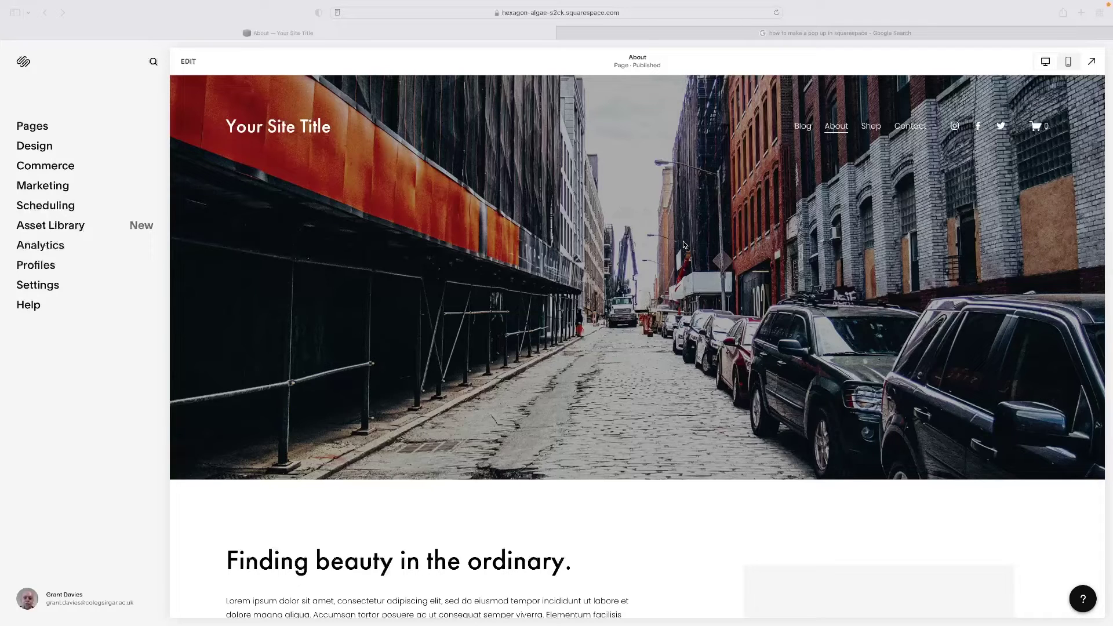
- Open the Marketing panel from the left sidebar to see the marketing overview
{"action": "scroll", "coordinate": [681, 245], "scroll_direction": "down", "scroll_amount": 5}
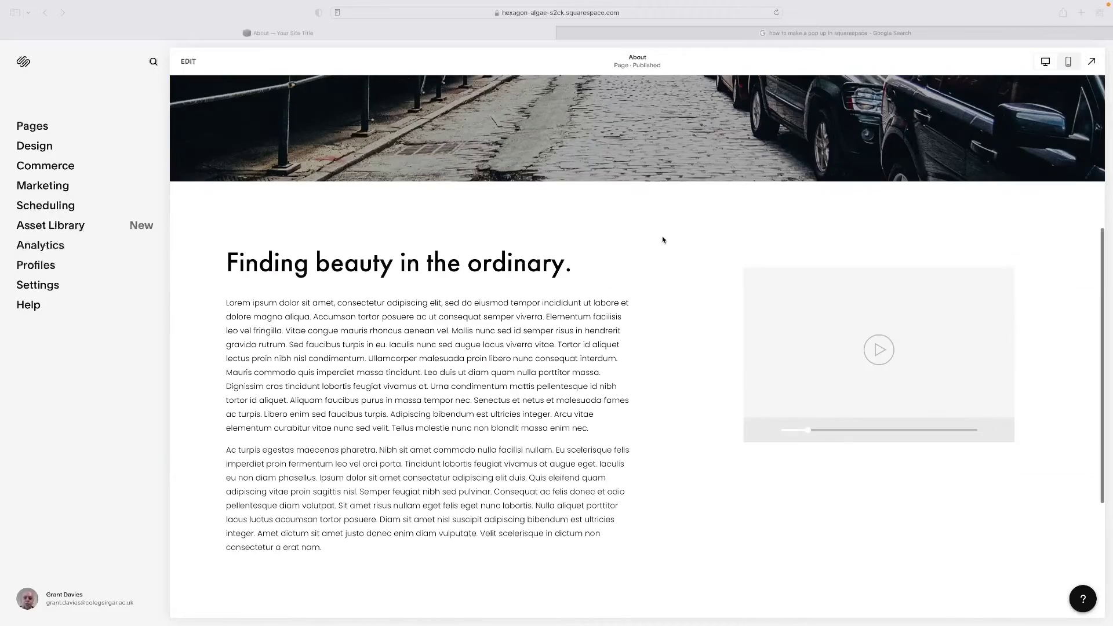
{"action": "scroll", "coordinate": [661, 240], "scroll_direction": "up", "scroll_amount": 5}
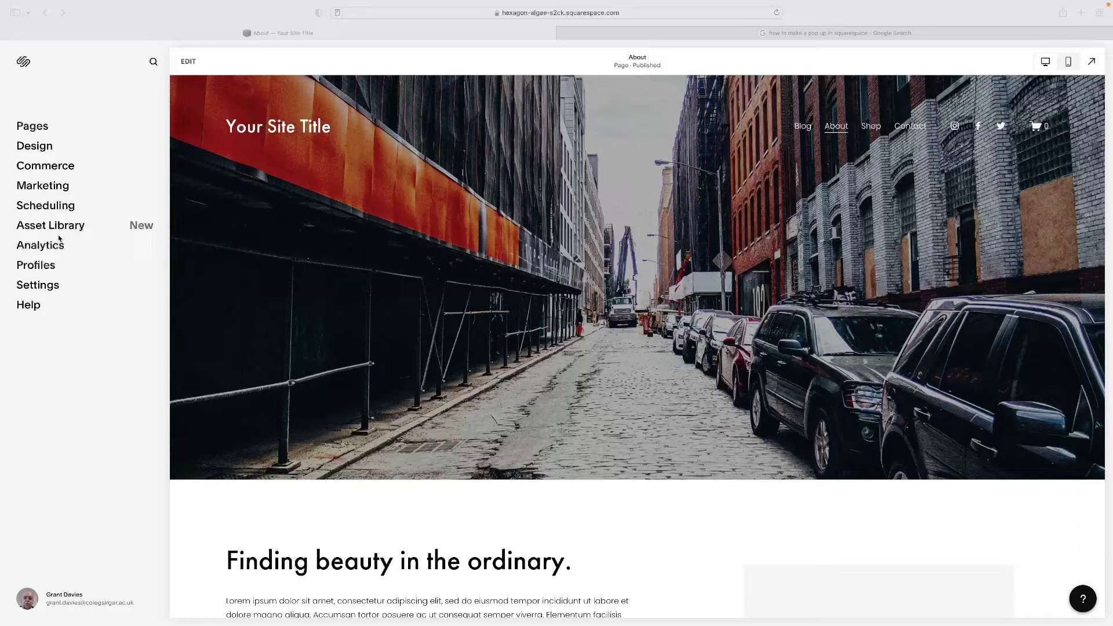
{"action": "left_click", "coordinate": [49, 189]}
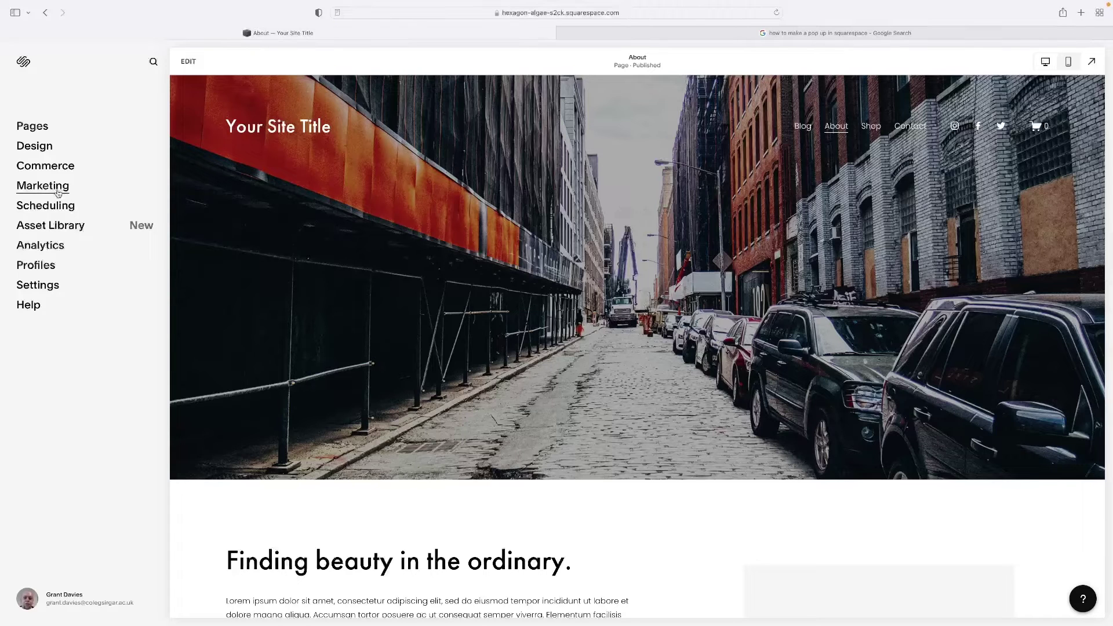
{"action": "left_click", "coordinate": [57, 192]}
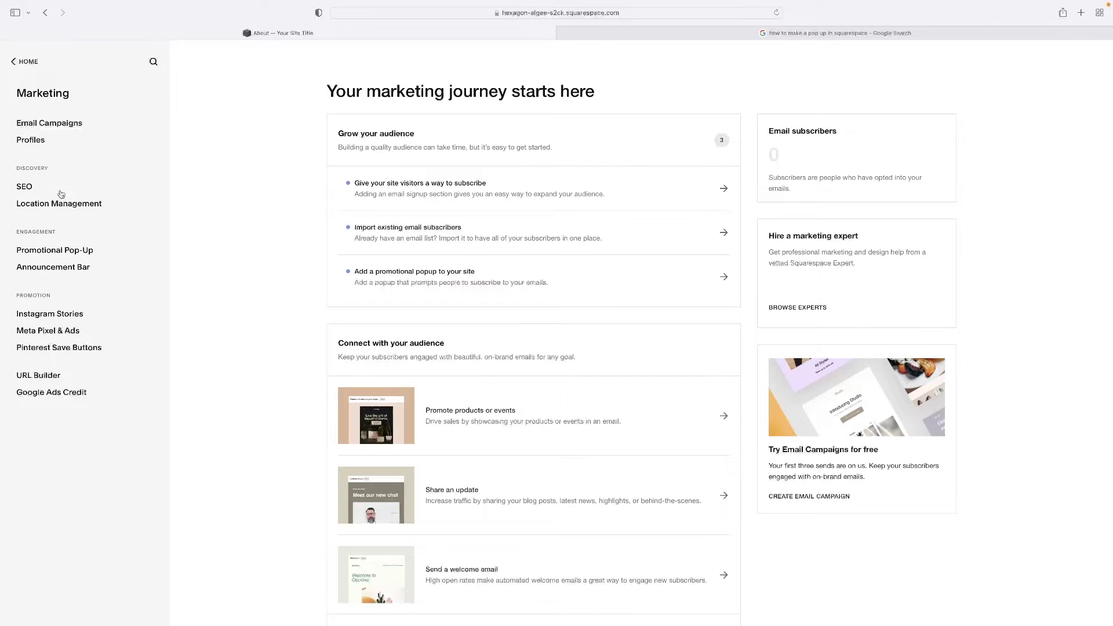
- Open the Promotional Pop-Up settings and switch on Display Pop-Up
{"action": "left_click", "coordinate": [64, 250]}
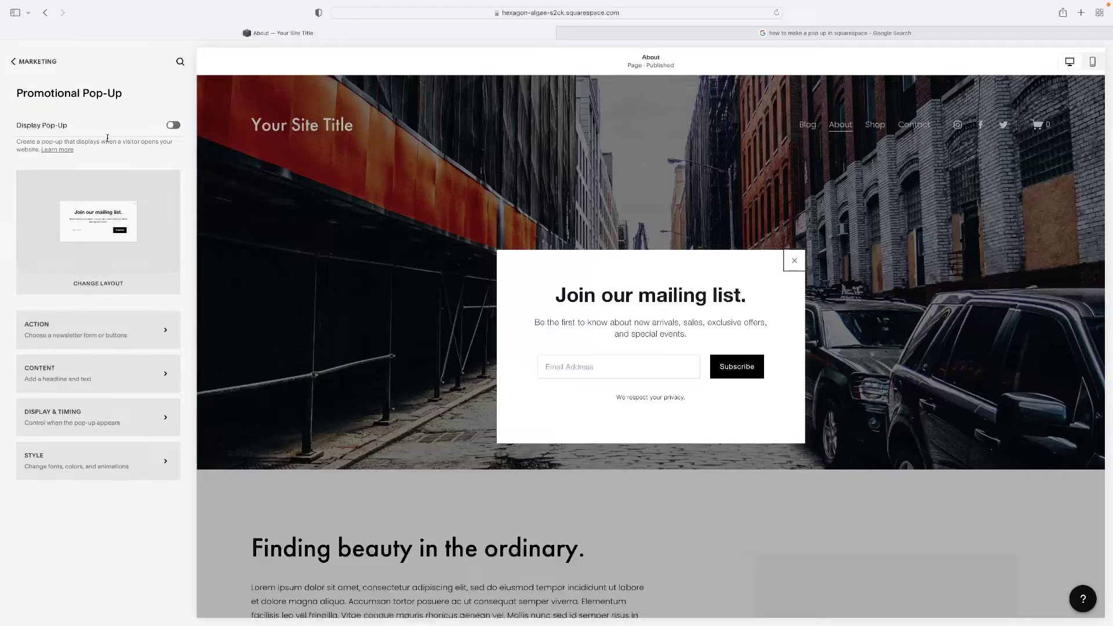
{"action": "scroll", "coordinate": [445, 219], "scroll_direction": "down", "scroll_amount": 10}
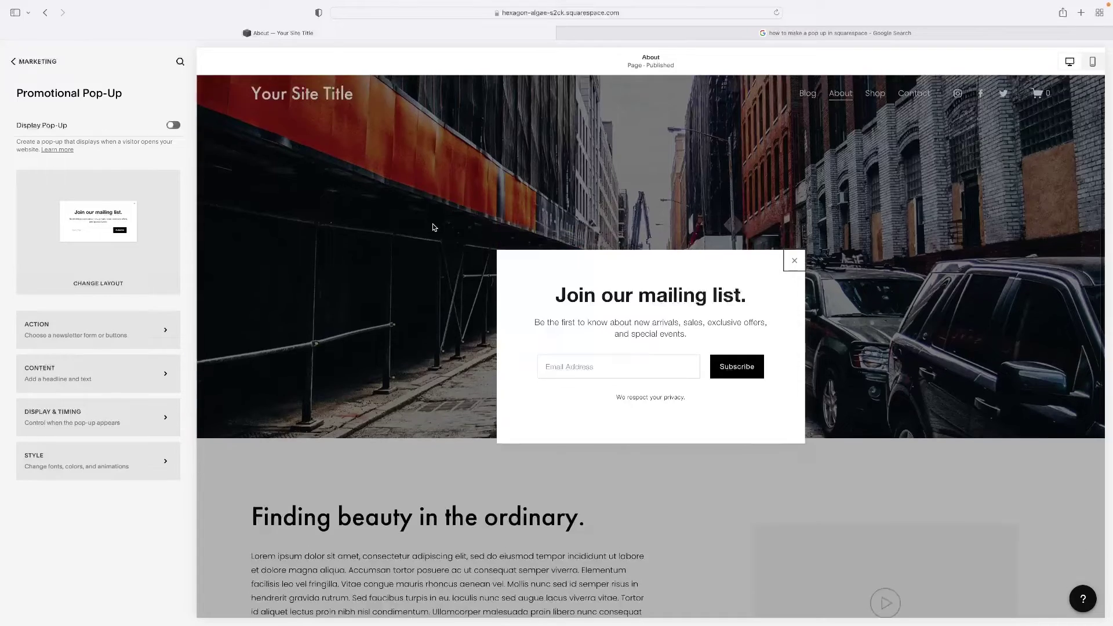
{"action": "scroll", "coordinate": [432, 228], "scroll_direction": "up", "scroll_amount": 8}
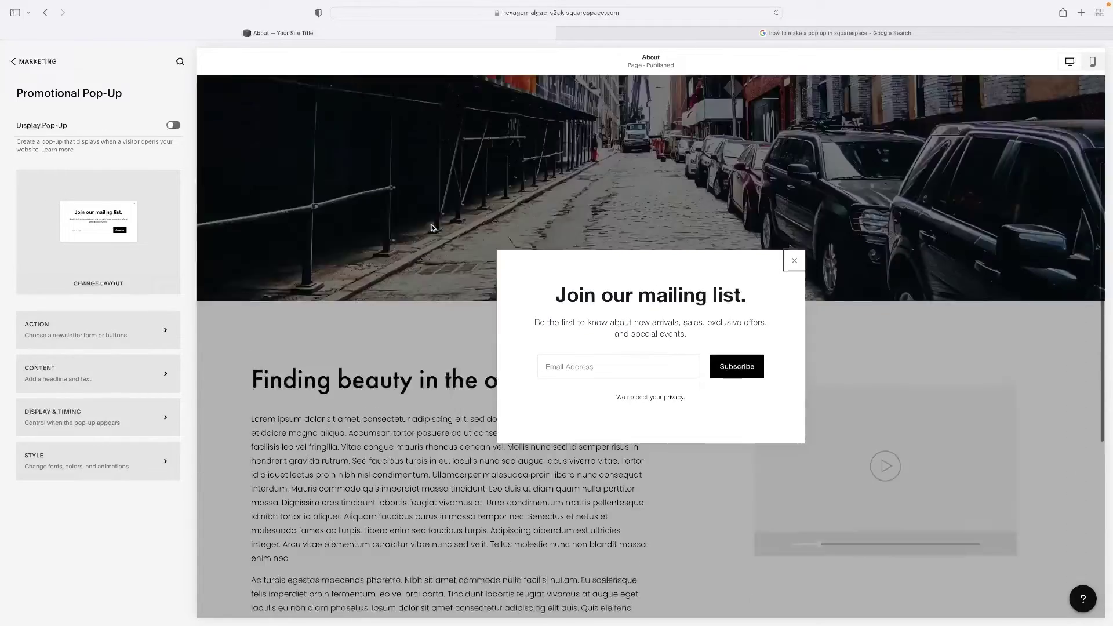
{"action": "scroll", "coordinate": [432, 227], "scroll_direction": "down", "scroll_amount": 4}
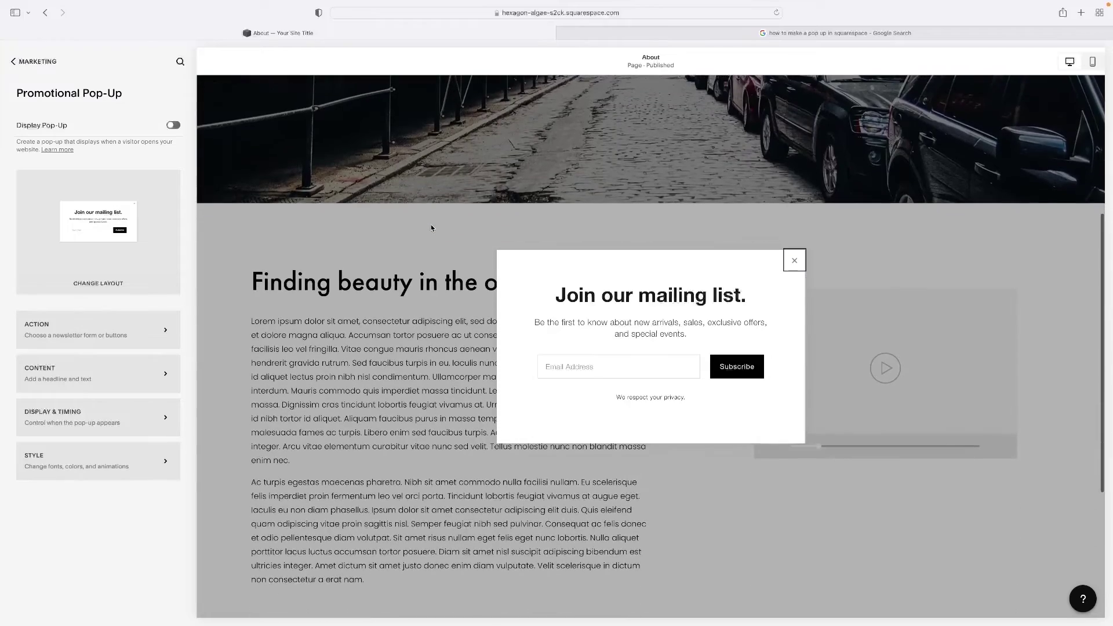
{"action": "scroll", "coordinate": [432, 227], "scroll_direction": "down", "scroll_amount": 6}
{"action": "scroll", "coordinate": [431, 227], "scroll_direction": "up", "scroll_amount": 10}
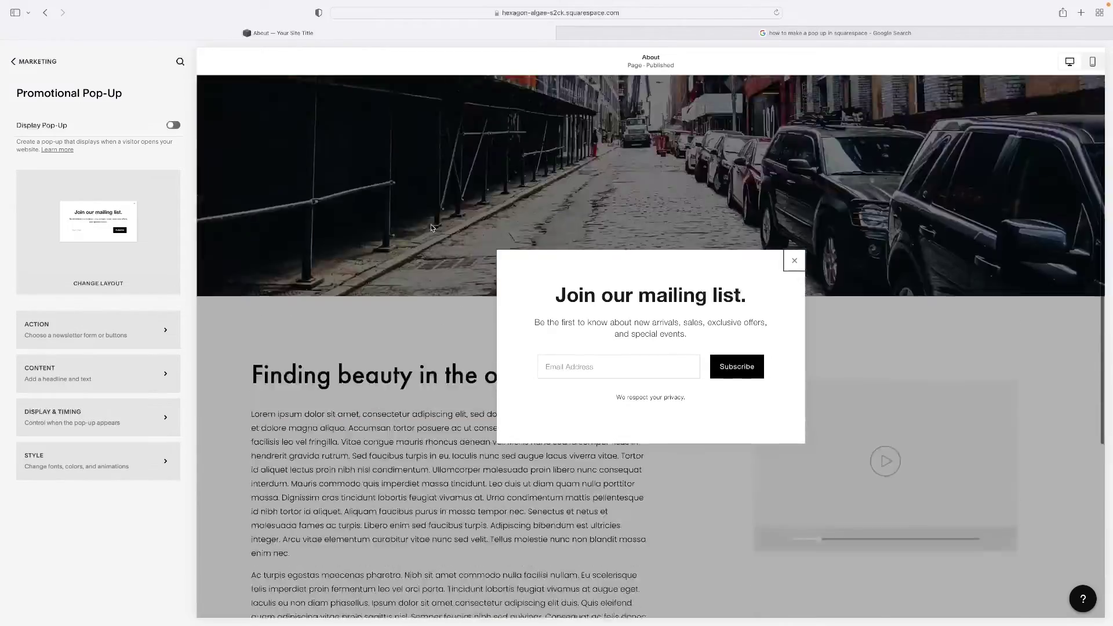
{"action": "left_click", "coordinate": [174, 125]}
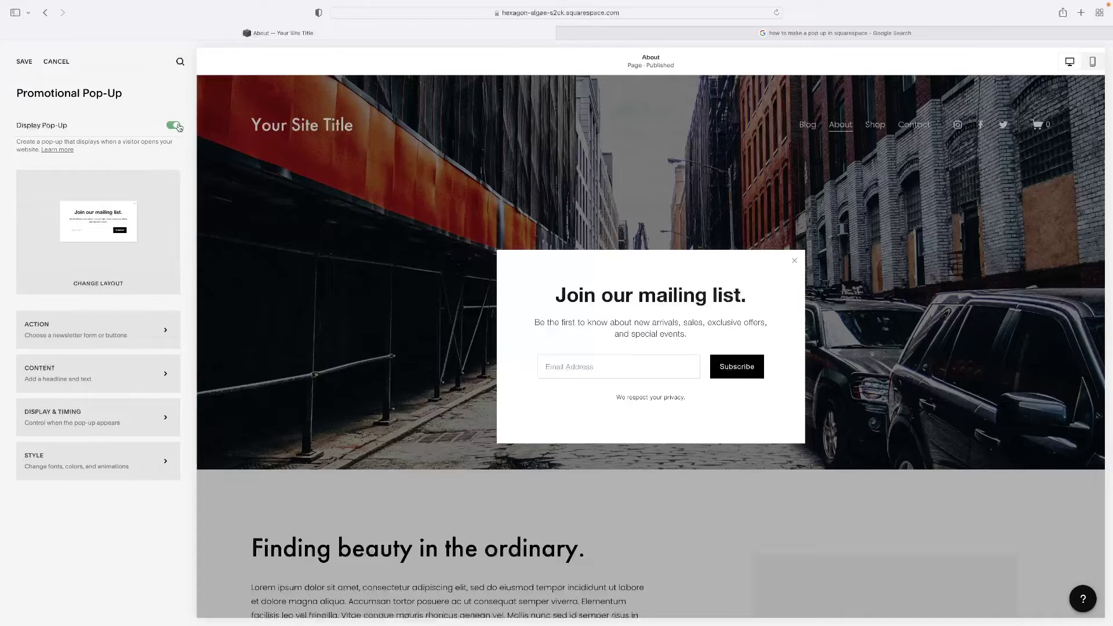
- Change the pop-up to the grey mailing-list layout preset and save it
{"action": "left_click", "coordinate": [111, 236]}
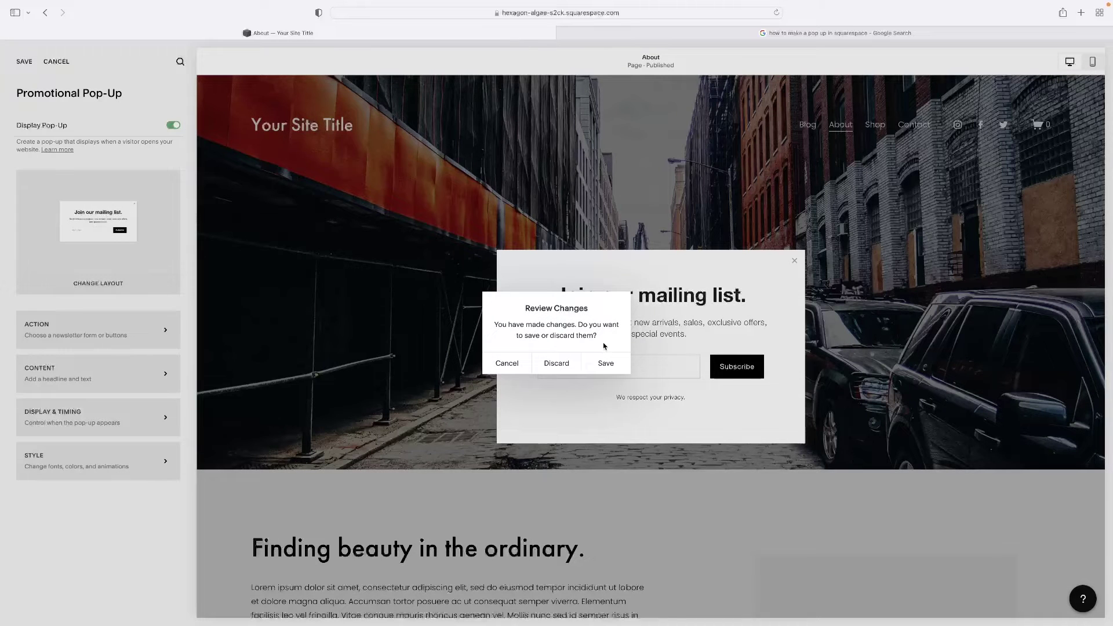
{"action": "left_click", "coordinate": [600, 369]}
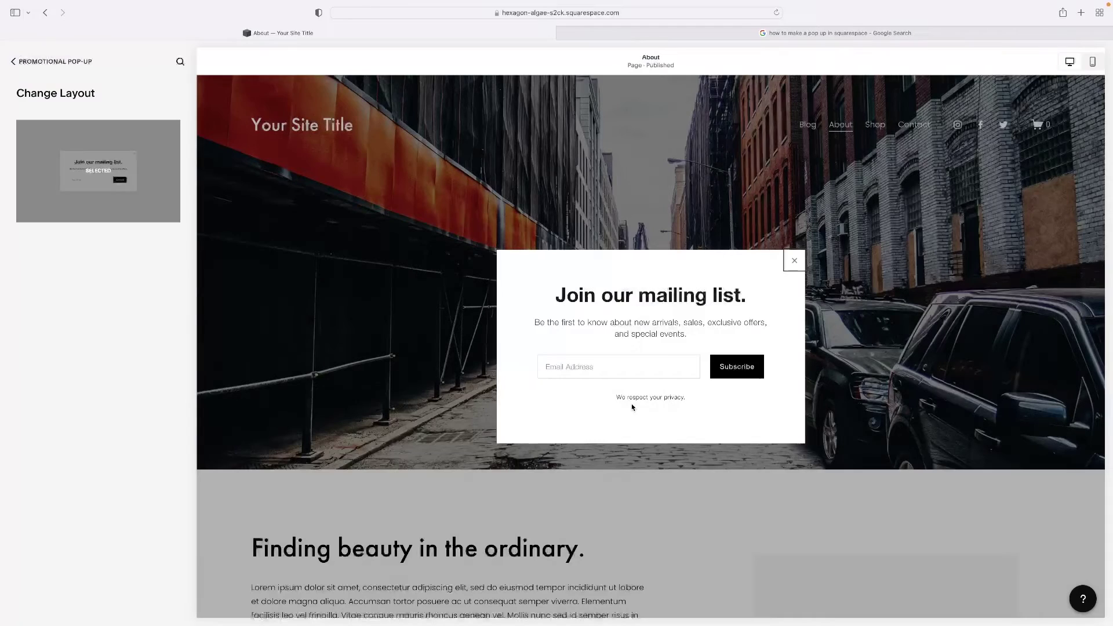
{"action": "scroll", "coordinate": [134, 311], "scroll_direction": "down", "scroll_amount": 3}
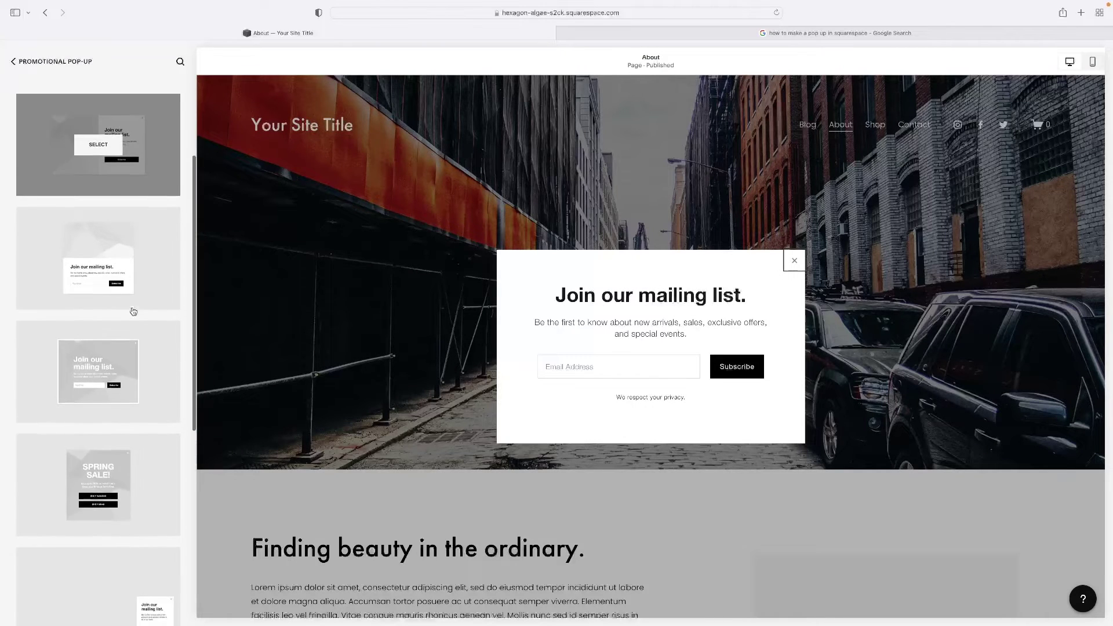
{"action": "scroll", "coordinate": [133, 312], "scroll_direction": "down", "scroll_amount": 6}
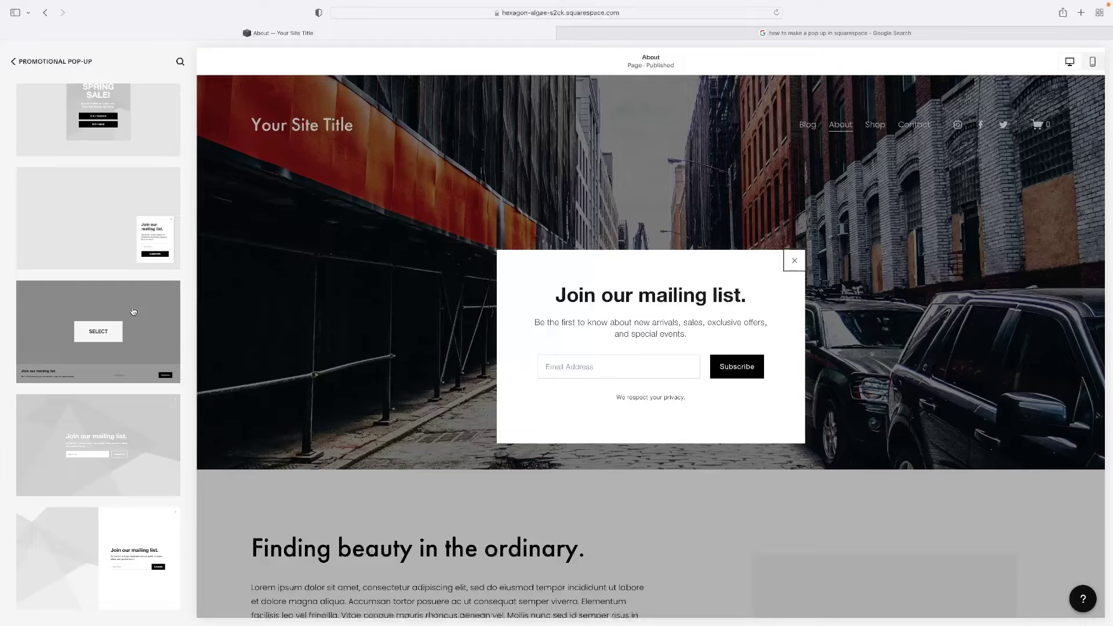
{"action": "scroll", "coordinate": [133, 312], "scroll_direction": "up", "scroll_amount": 9}
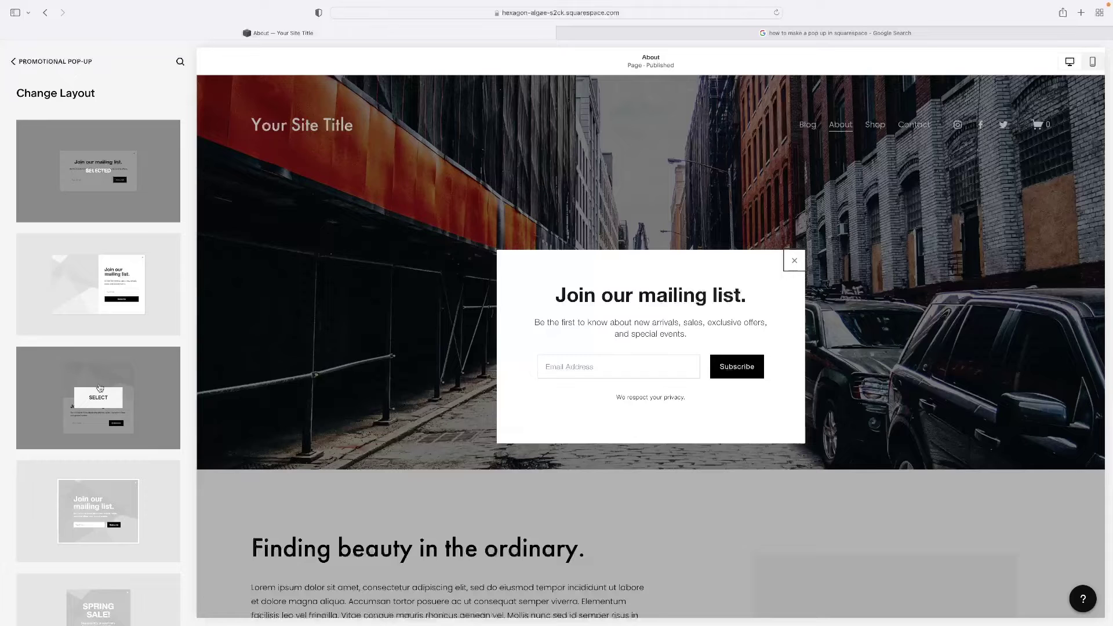
{"action": "left_click", "coordinate": [100, 512]}
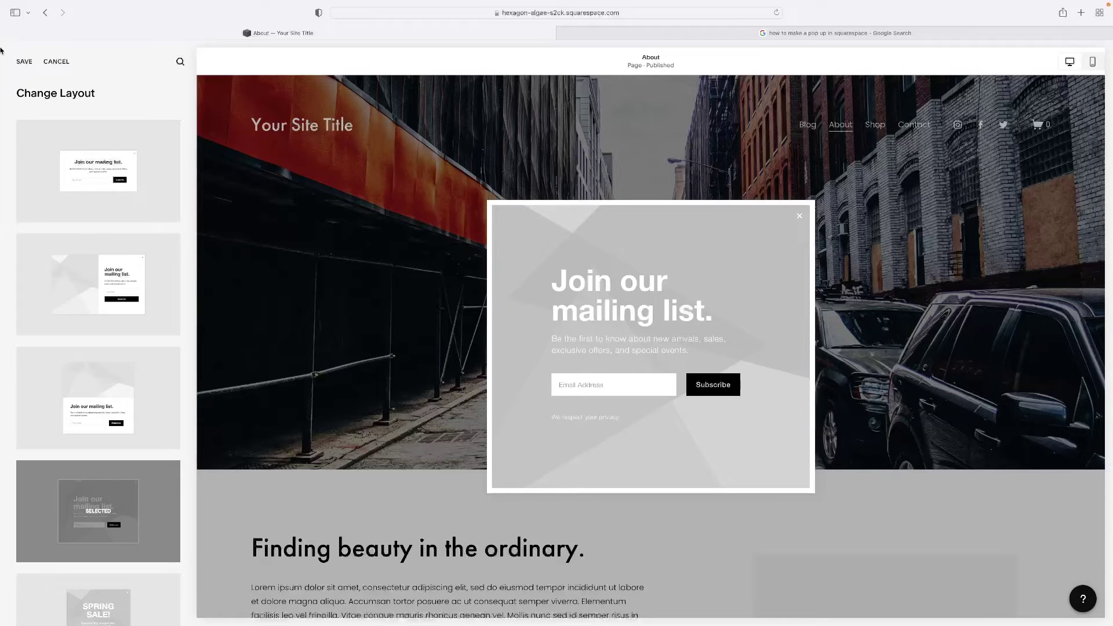
{"action": "left_click", "coordinate": [24, 61]}
- Return to the main pop-up settings, open Action, and save the pending changes
{"action": "left_click", "coordinate": [64, 61]}
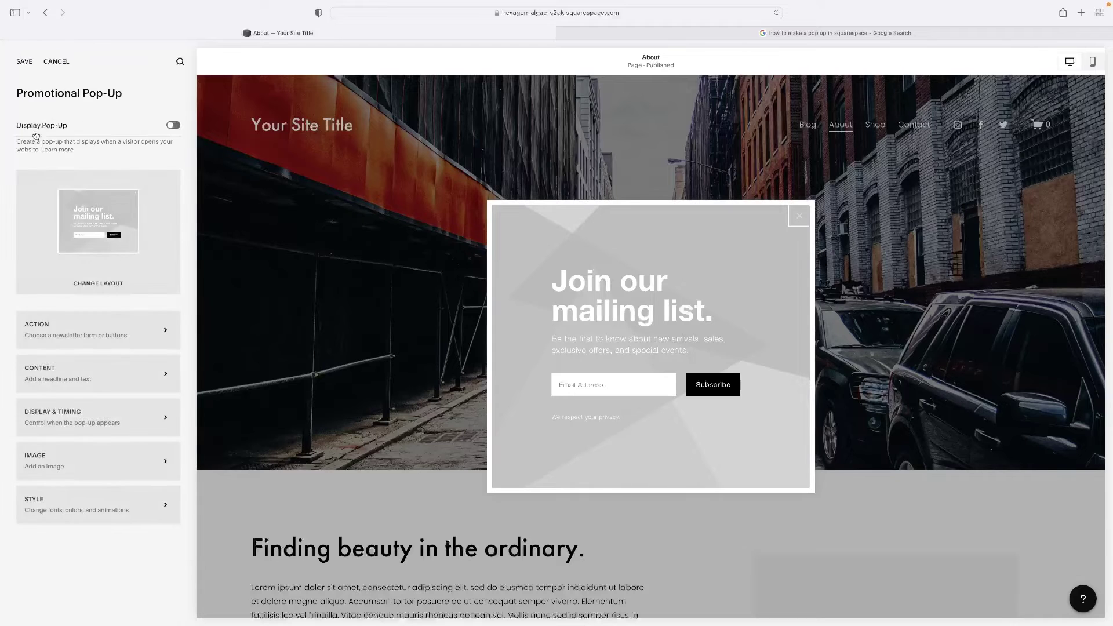
{"action": "left_click", "coordinate": [100, 329]}
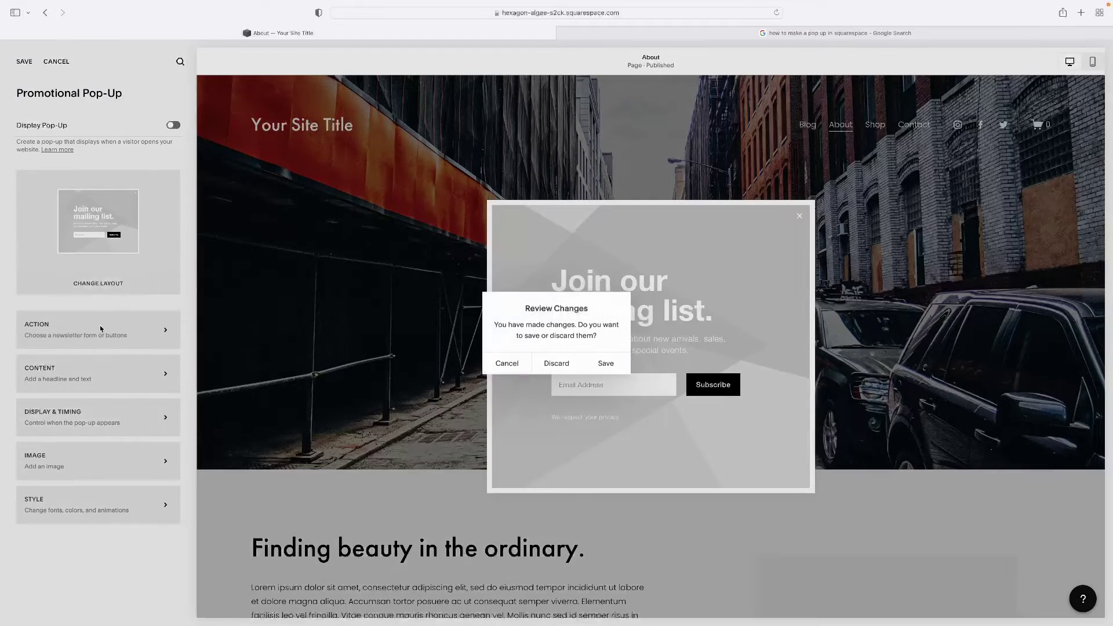
{"action": "left_click", "coordinate": [606, 363]}
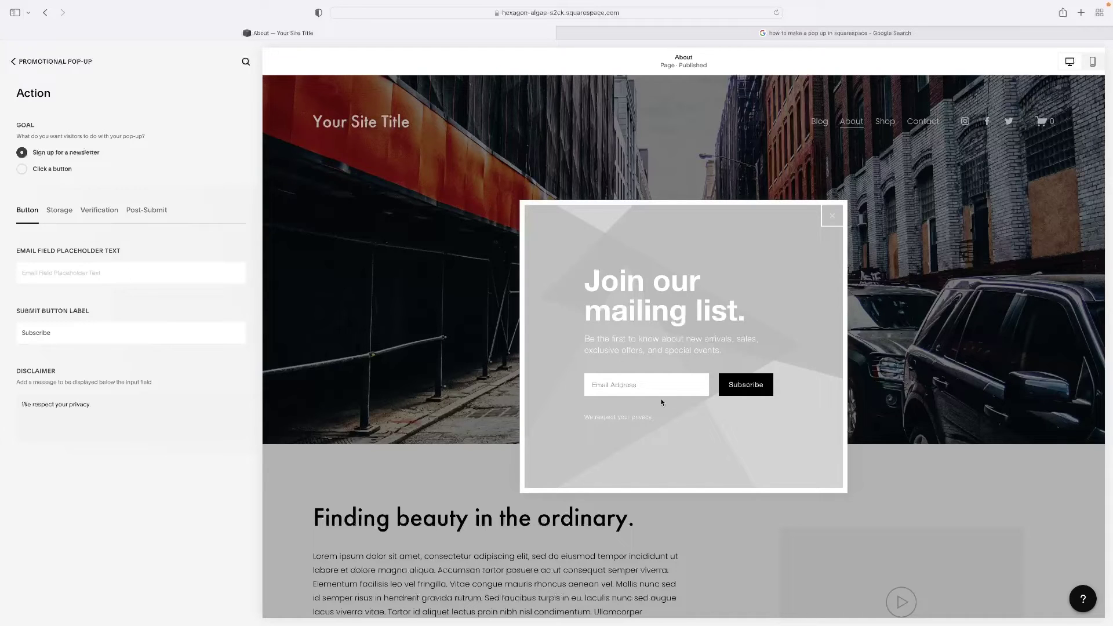
- Check the 'Subscribe' button label, then view the Storage and Verification options
{"action": "left_click", "coordinate": [75, 337]}
{"action": "left_click", "coordinate": [61, 210]}
{"action": "left_click", "coordinate": [99, 211]}
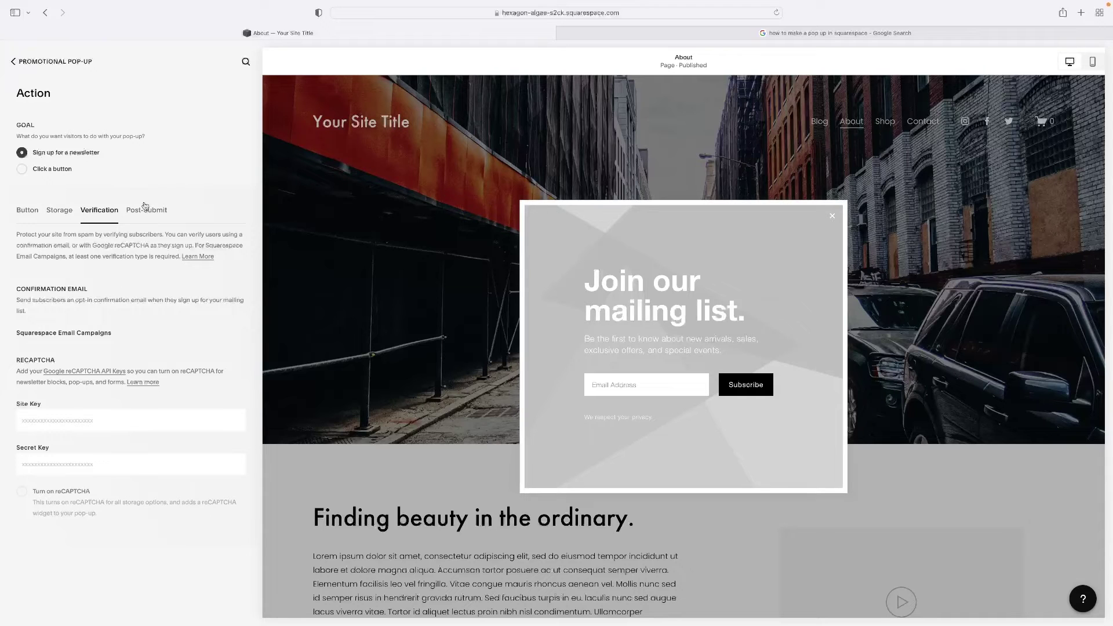
- In Display & Timing, keep frequency at In 30 Days and delay at After 5 Seconds
{"action": "left_click", "coordinate": [40, 62]}
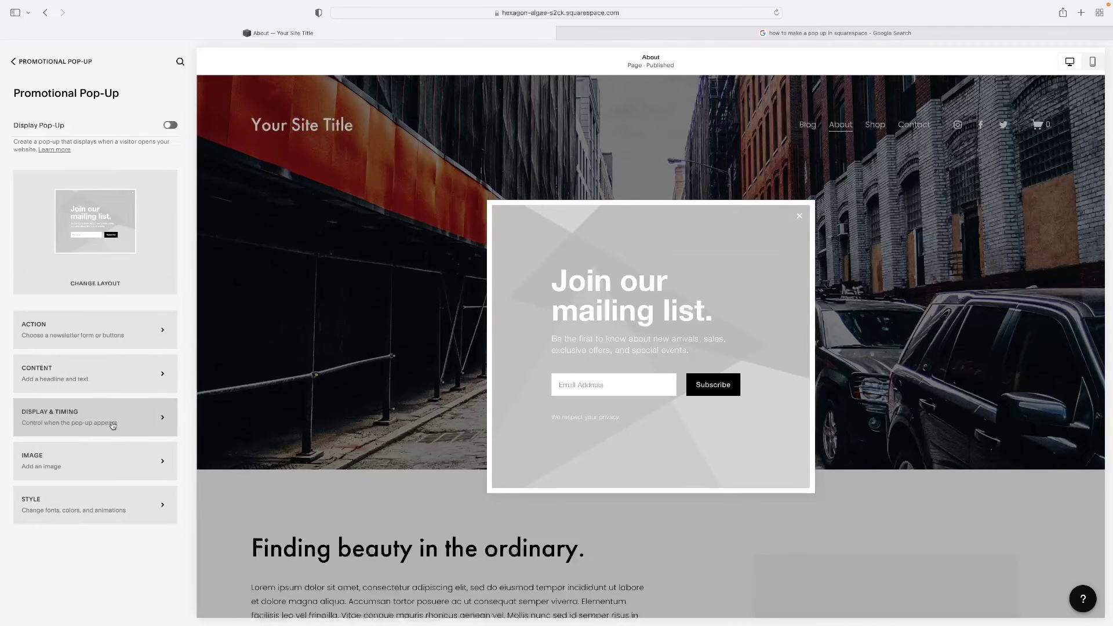
{"action": "left_click", "coordinate": [111, 424]}
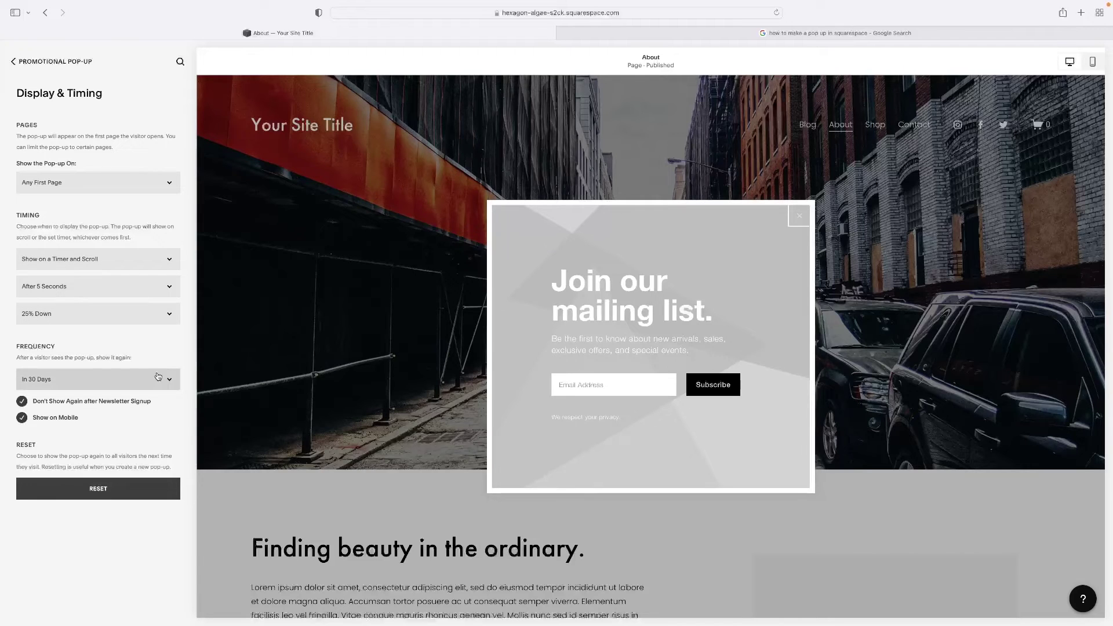
{"action": "left_click", "coordinate": [95, 381]}
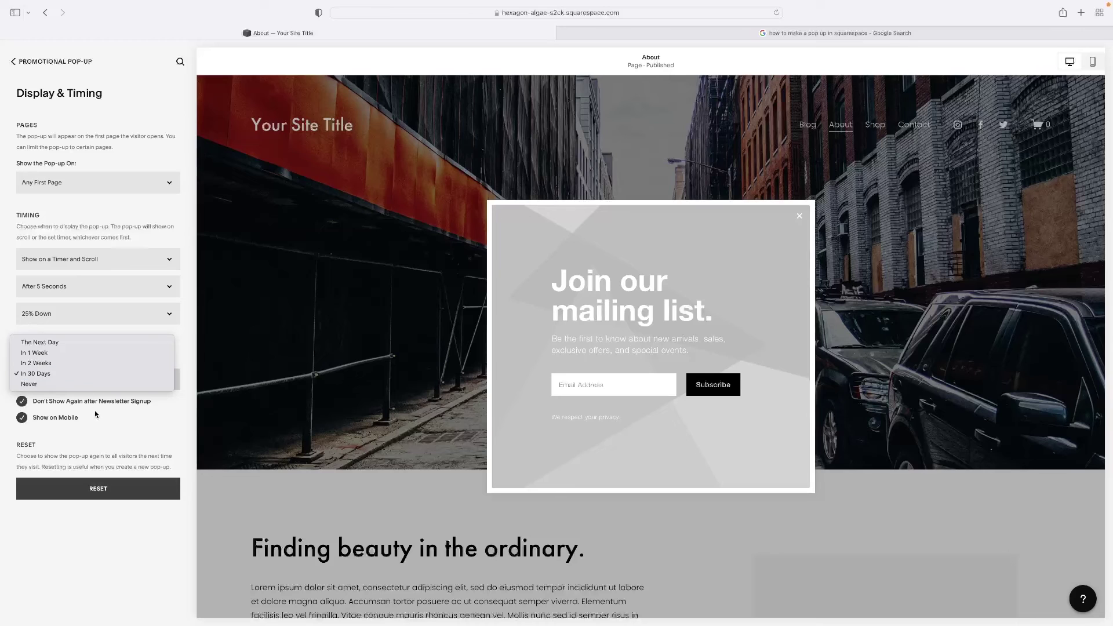
{"action": "left_click", "coordinate": [61, 376]}
{"action": "left_click", "coordinate": [158, 287]}
{"action": "left_click", "coordinate": [145, 313]}
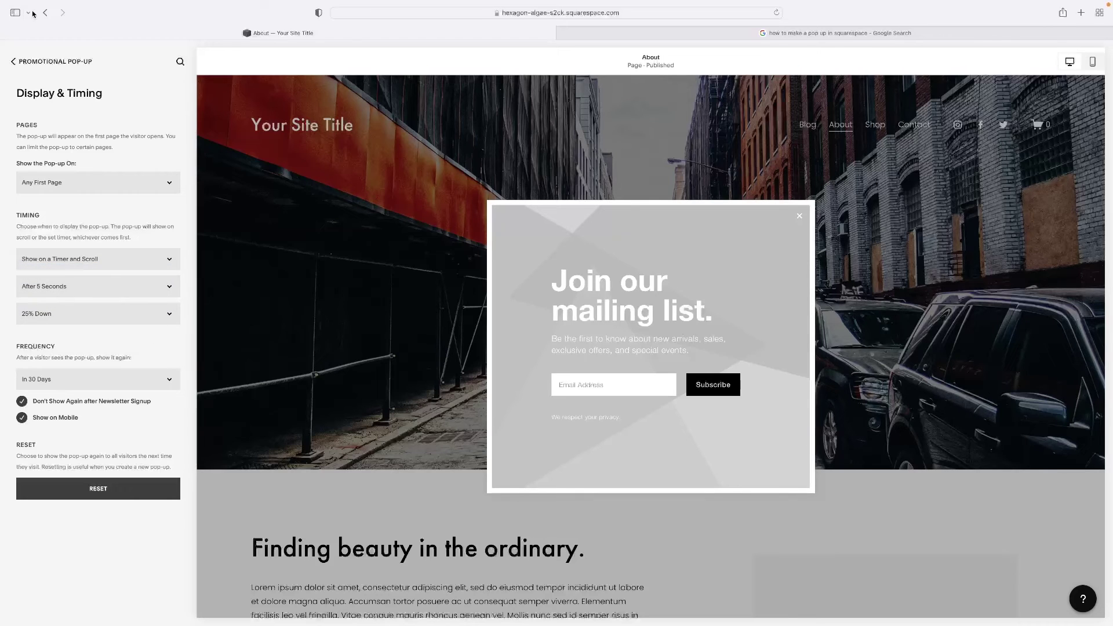
- Go back to the main Promotional Pop-Up settings and scroll the About page preview
{"action": "left_click", "coordinate": [46, 63]}
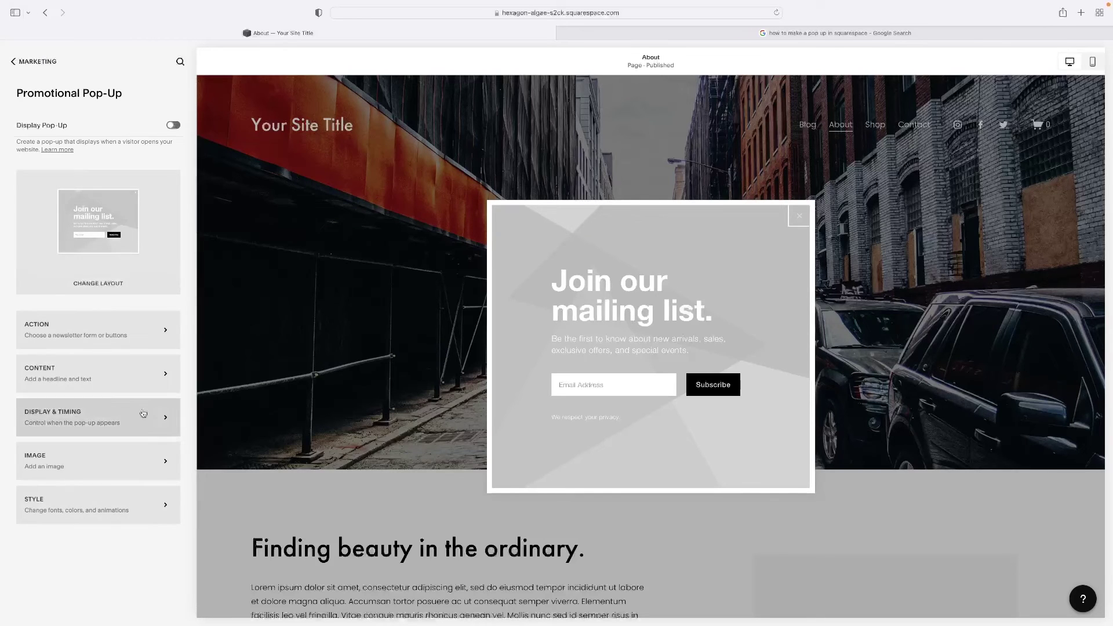
{"action": "scroll", "coordinate": [452, 282], "scroll_direction": "down", "scroll_amount": 10}
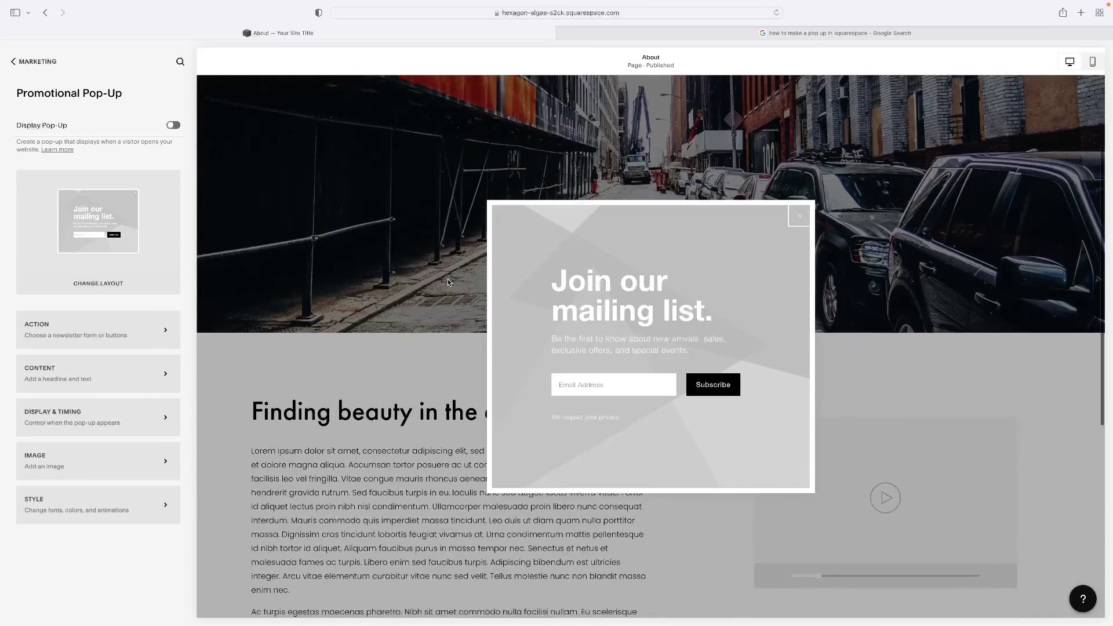
{"action": "scroll", "coordinate": [449, 283], "scroll_direction": "up", "scroll_amount": 10}
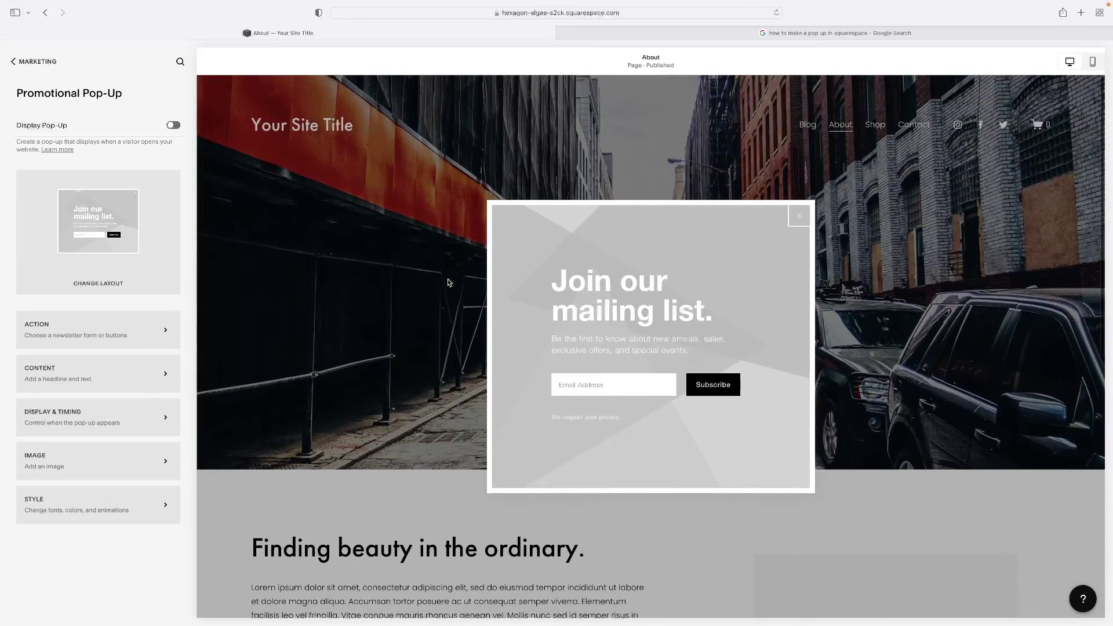